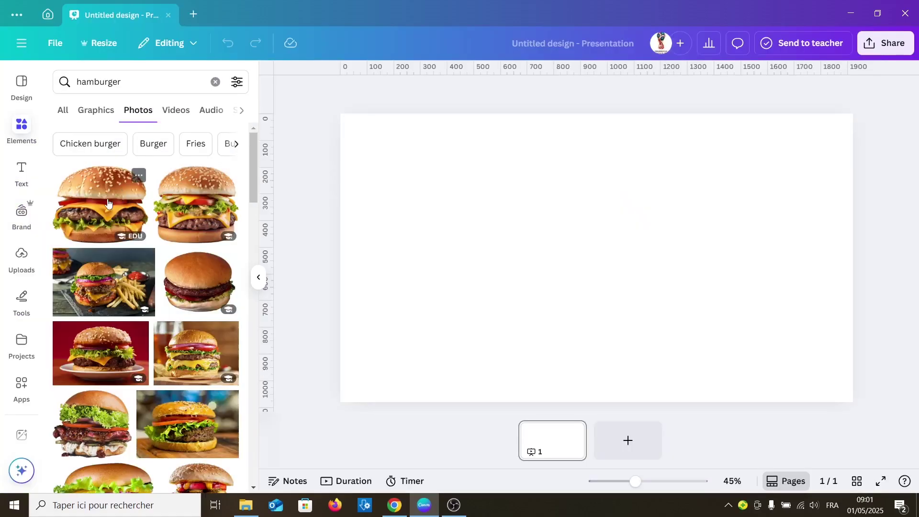
Add the hamburger photo to the slide, shrink it, and move it toward the centre
click(108, 201)
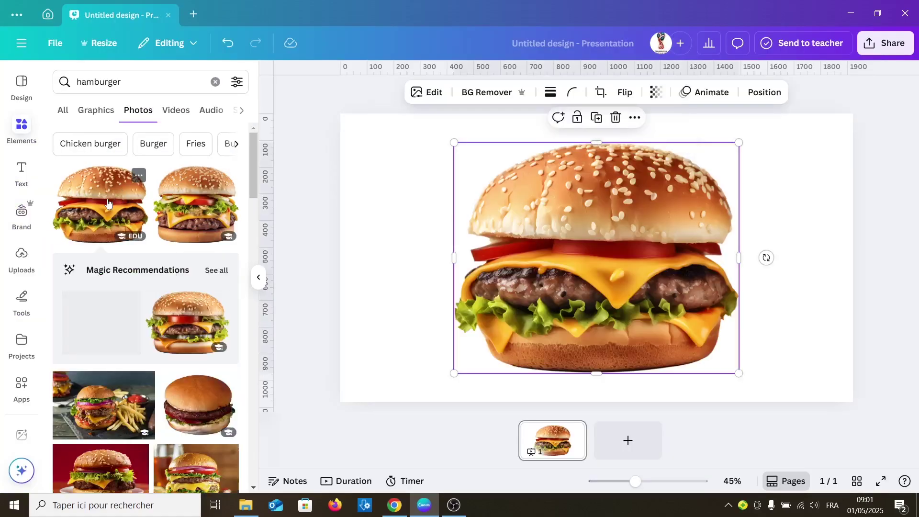
mouse_move(454, 373)
mouse_down()
mouse_move(540, 328)
mouse_move(548, 298)
mouse_up()
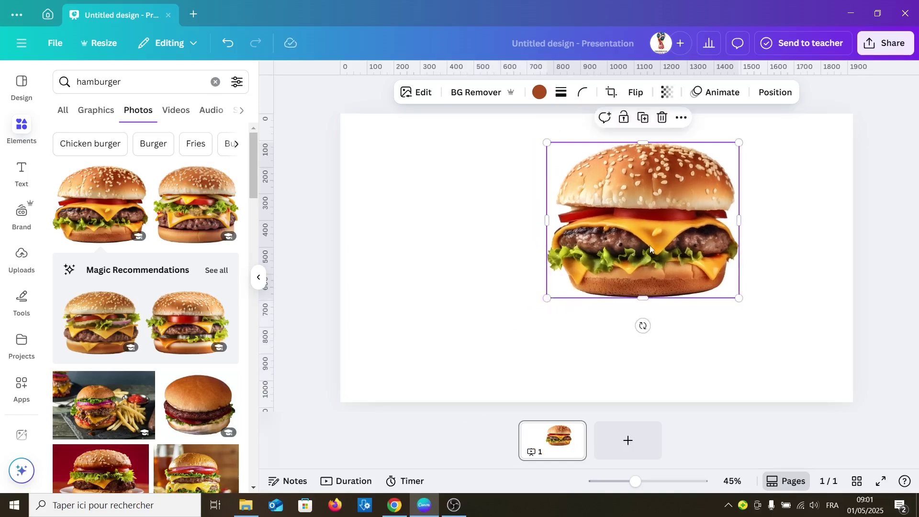
drag(650, 248, 606, 275)
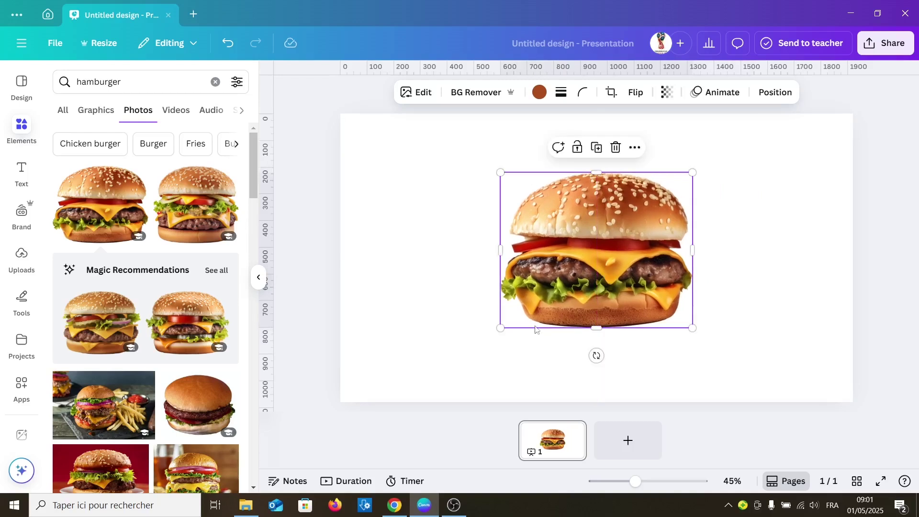
Change the slide background from gold to a custom, slightly darker green
click(406, 159)
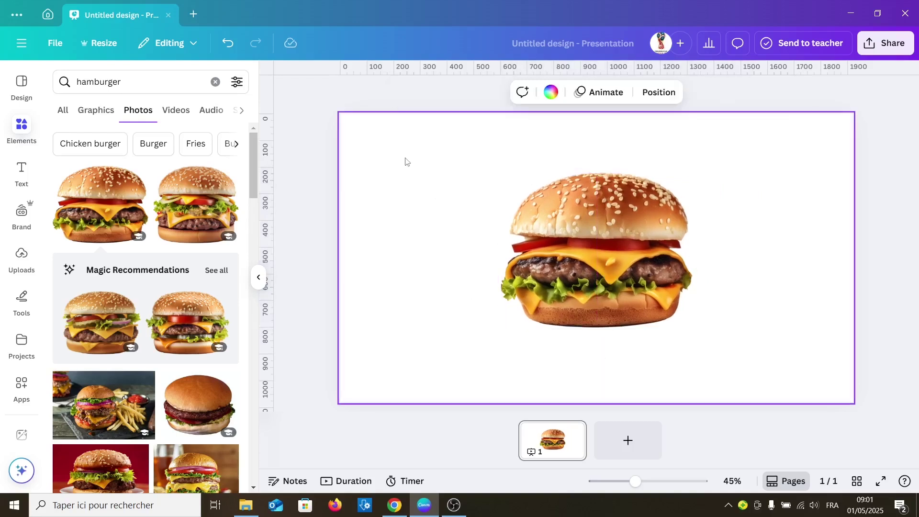
click(552, 92)
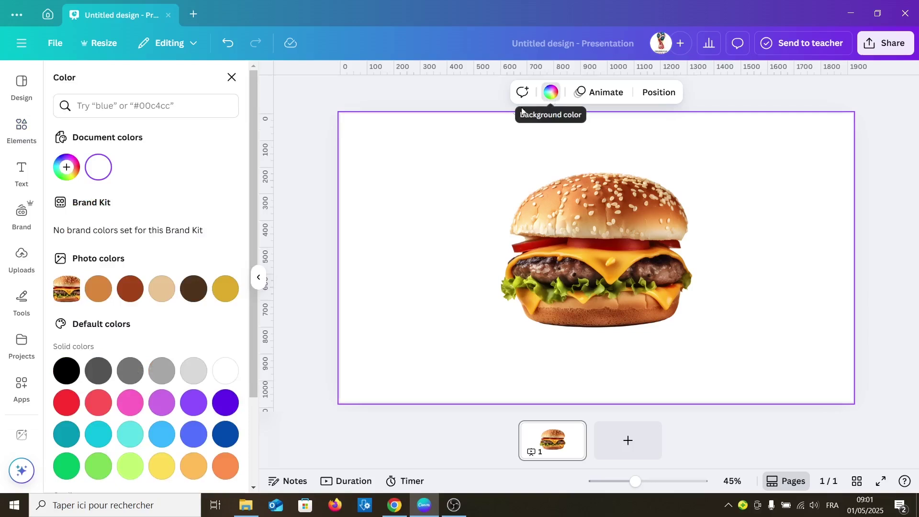
click(225, 289)
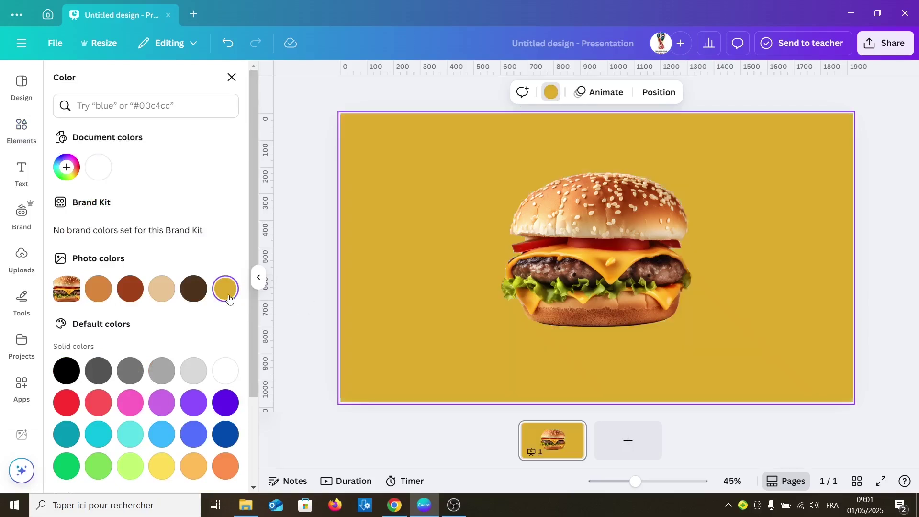
click(66, 166)
click(125, 300)
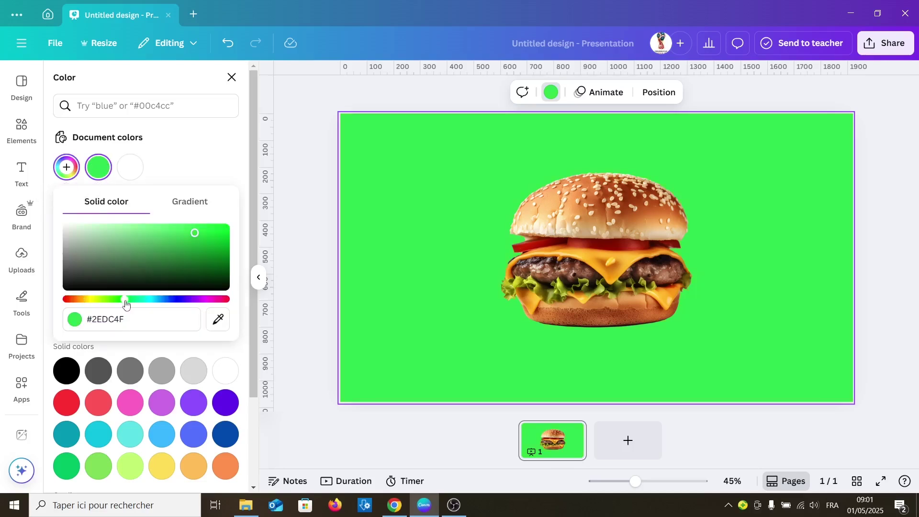
mouse_move(125, 299)
mouse_down()
mouse_move(145, 299)
mouse_move(119, 300)
mouse_up()
click(182, 242)
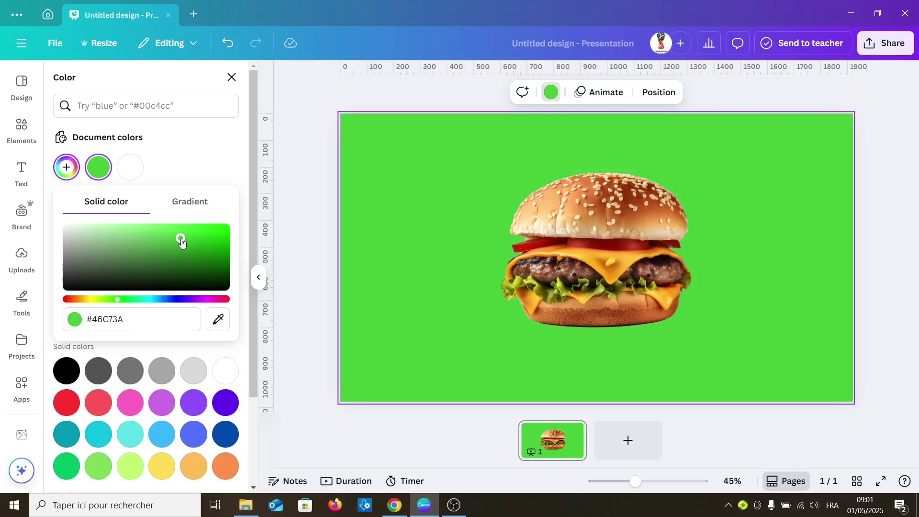
Duplicate the burger, flip the copy vertically, and drag it below the original
click(585, 270)
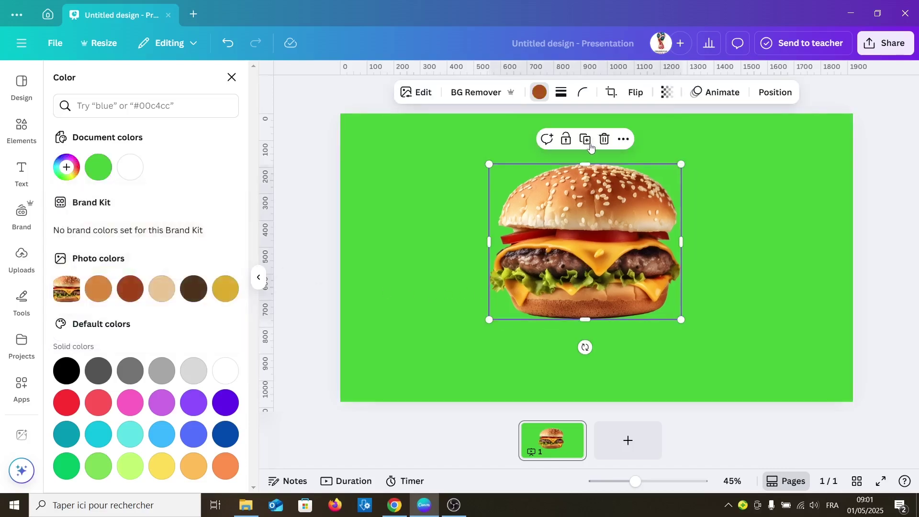
click(586, 141)
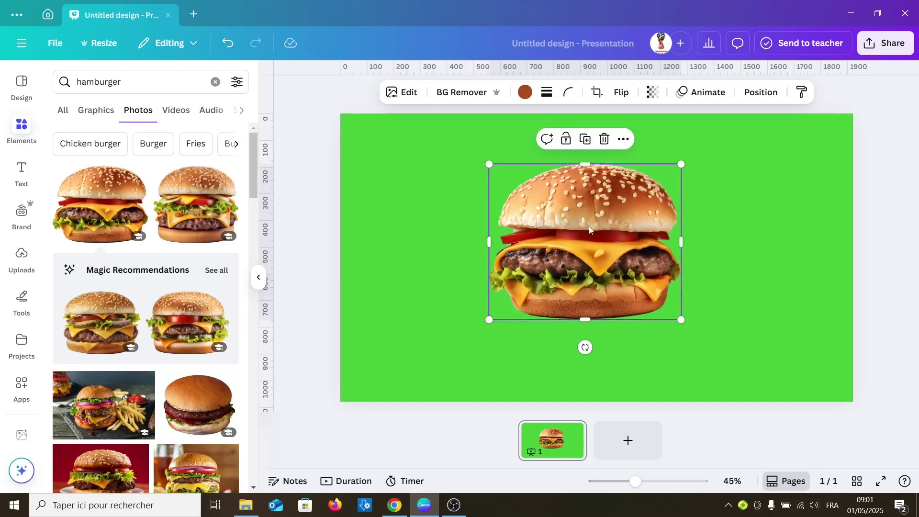
click(621, 92)
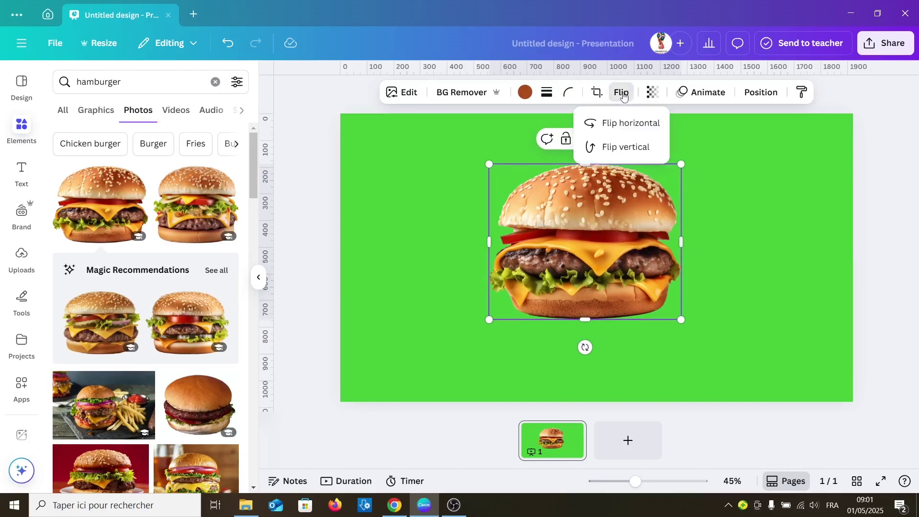
click(605, 147)
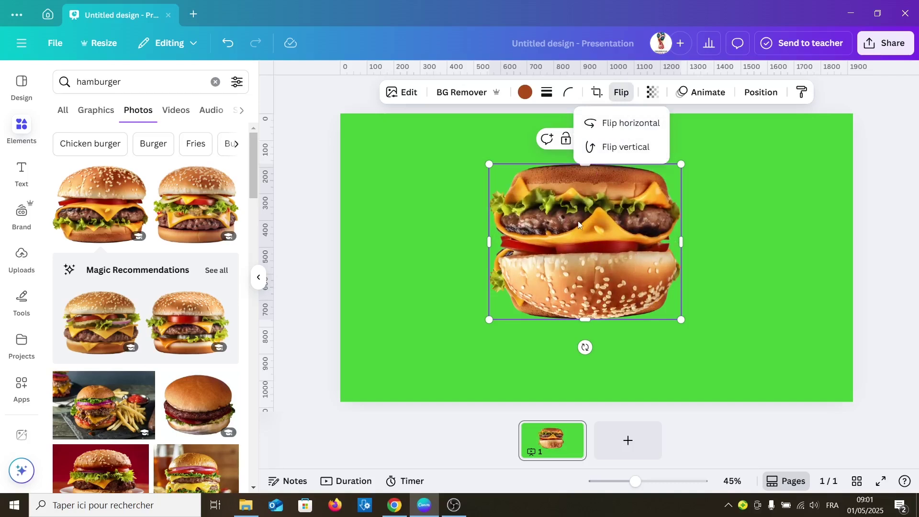
click(573, 257)
drag(573, 257, 588, 369)
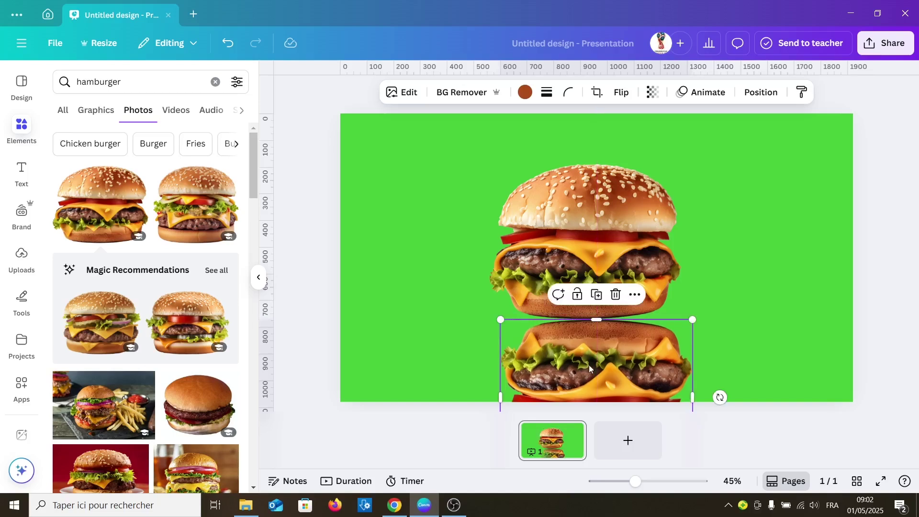
Adjust the flipped copy's top edge and centre it snugly under the upright burger
click(617, 342)
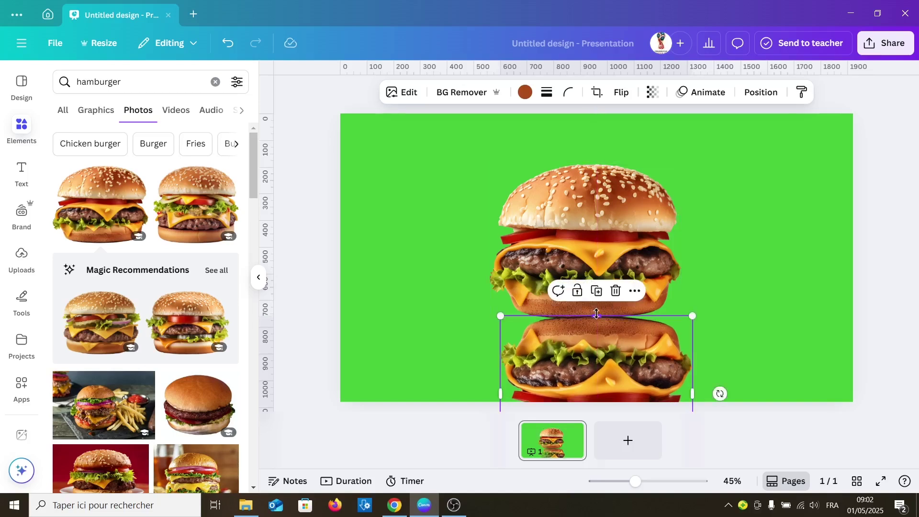
drag(598, 318, 598, 320)
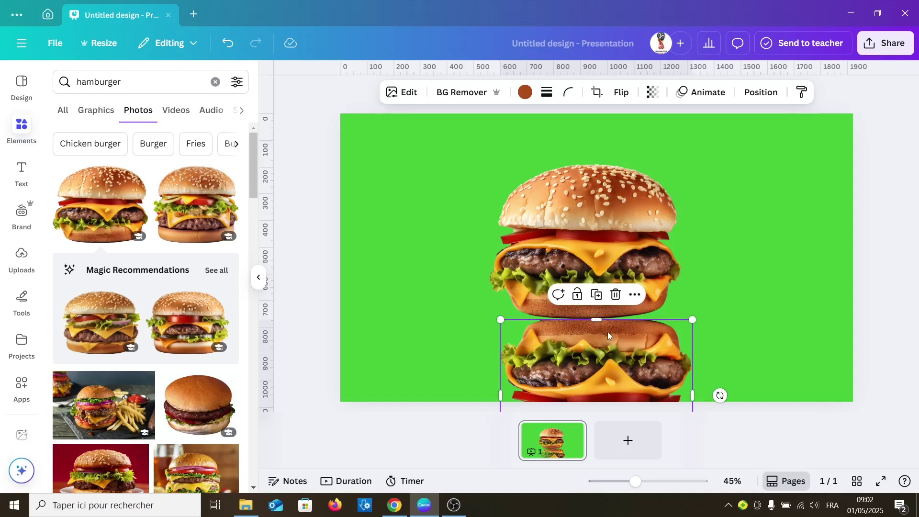
key(Escape)
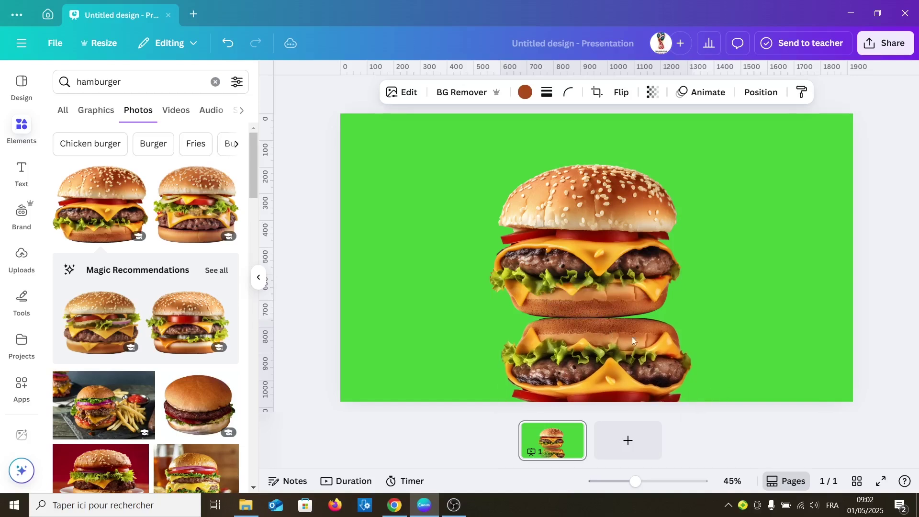
click(639, 336)
key(Escape)
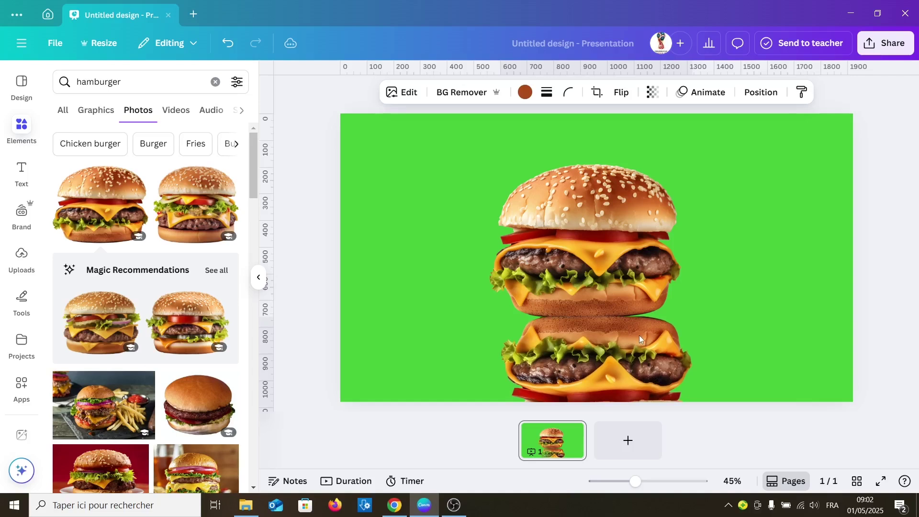
click(639, 336)
key(Escape)
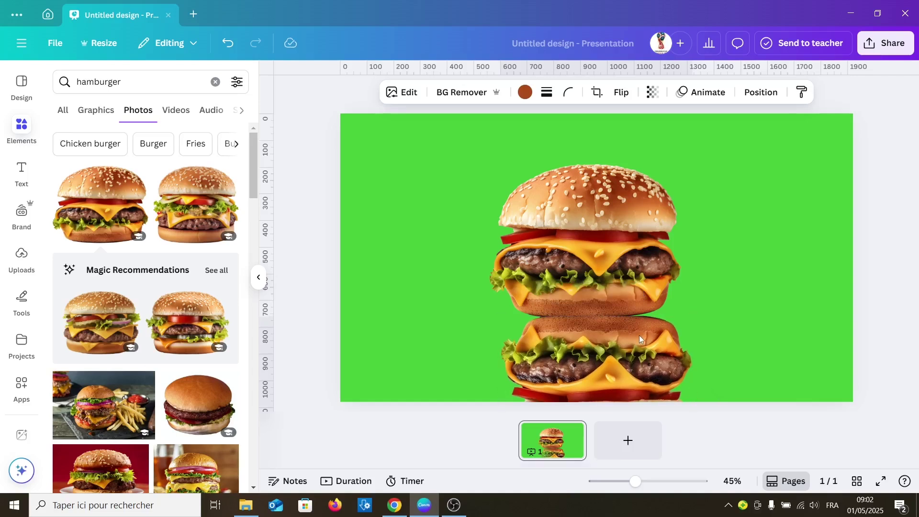
click(644, 333)
drag(645, 334, 641, 336)
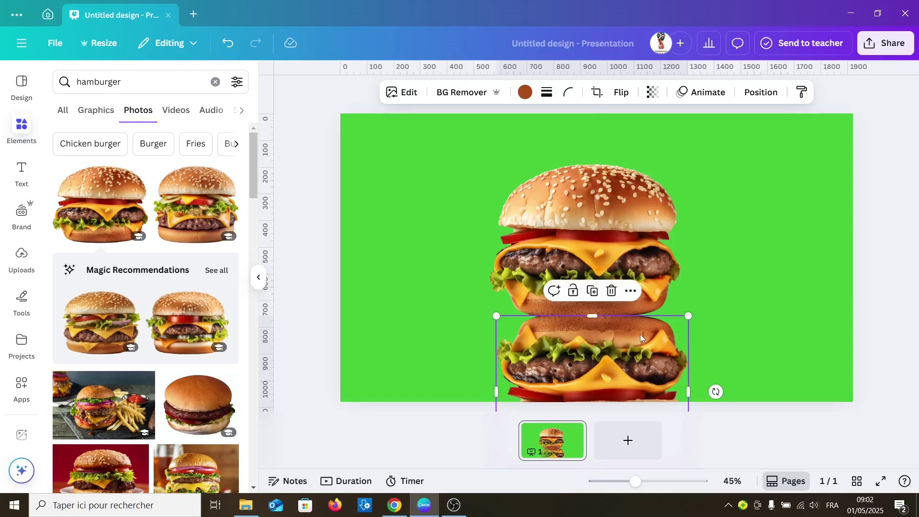
Select both burgers, shrink them together from the top-left corner, and re-centre the stack
click(717, 211)
drag(717, 207, 488, 316)
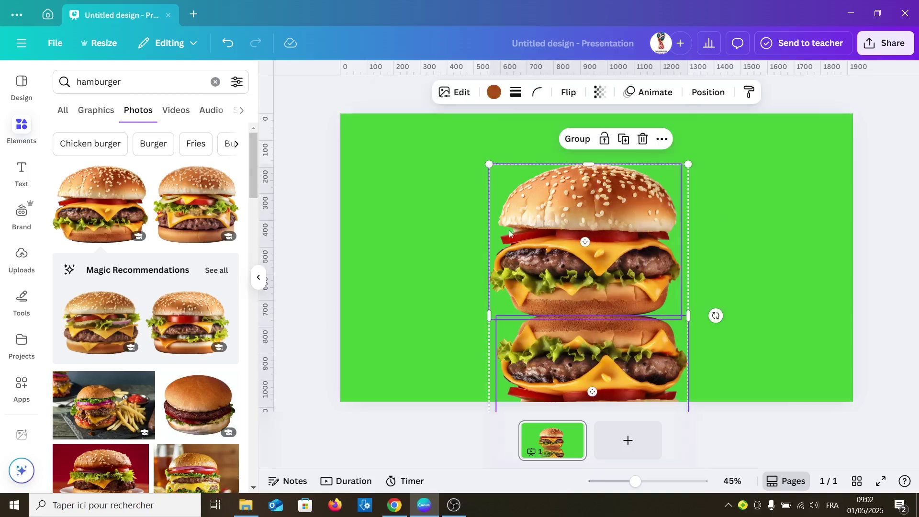
drag(489, 164, 502, 175)
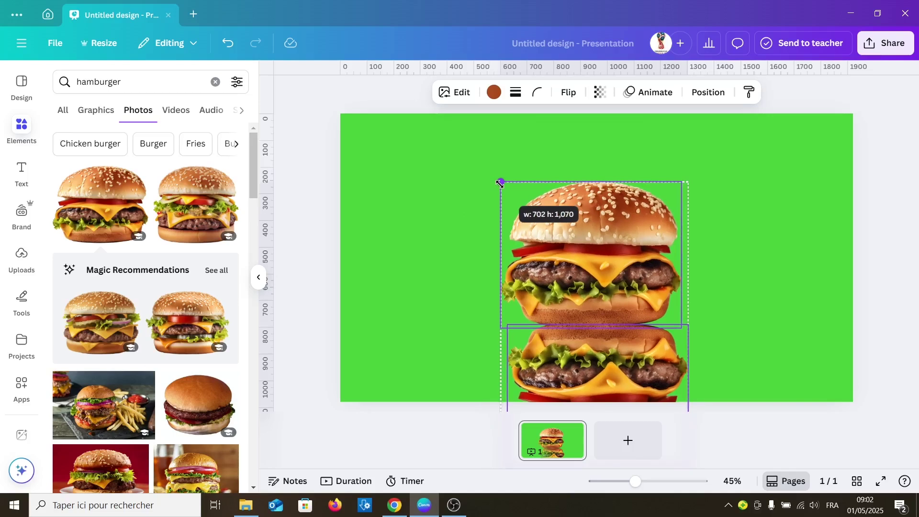
drag(613, 281, 610, 263)
click(422, 287)
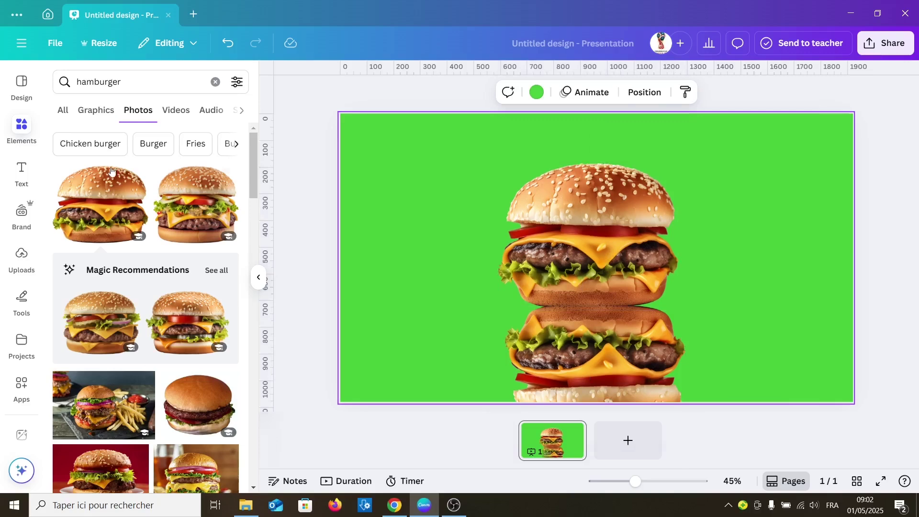
Clear the hamburger search and show Graphics results for 'gradient'
click(215, 82)
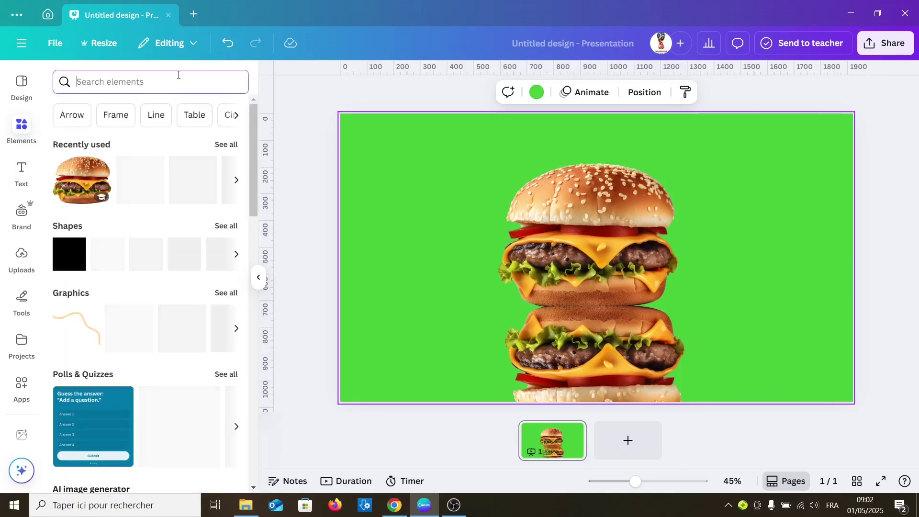
text(grad)
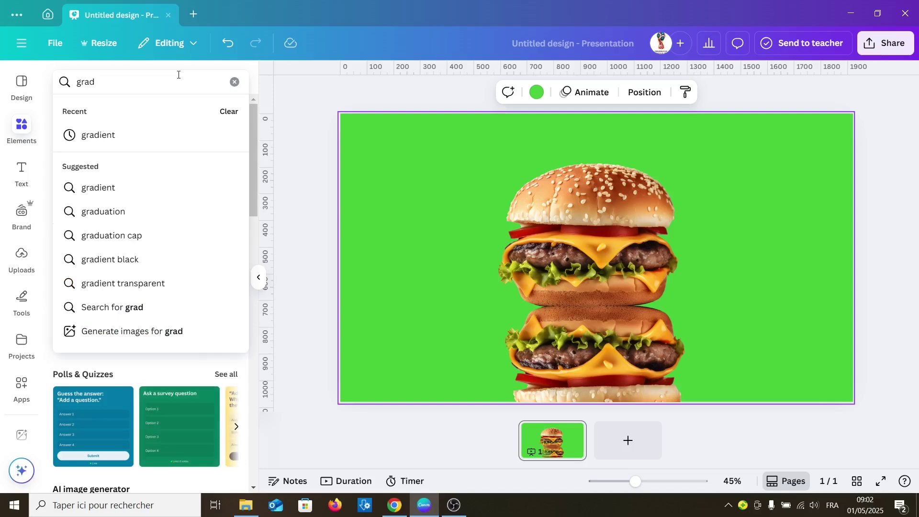
click(99, 135)
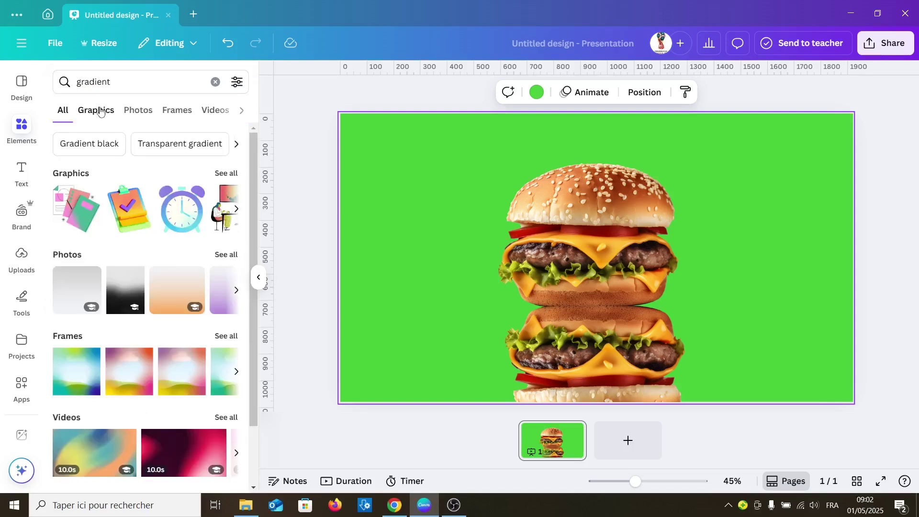
click(96, 109)
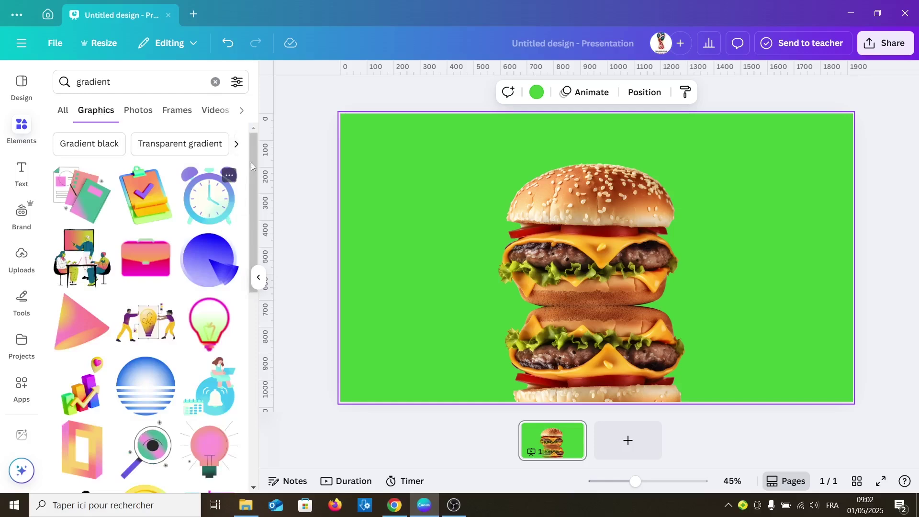
scroll(215, 287, down, 8)
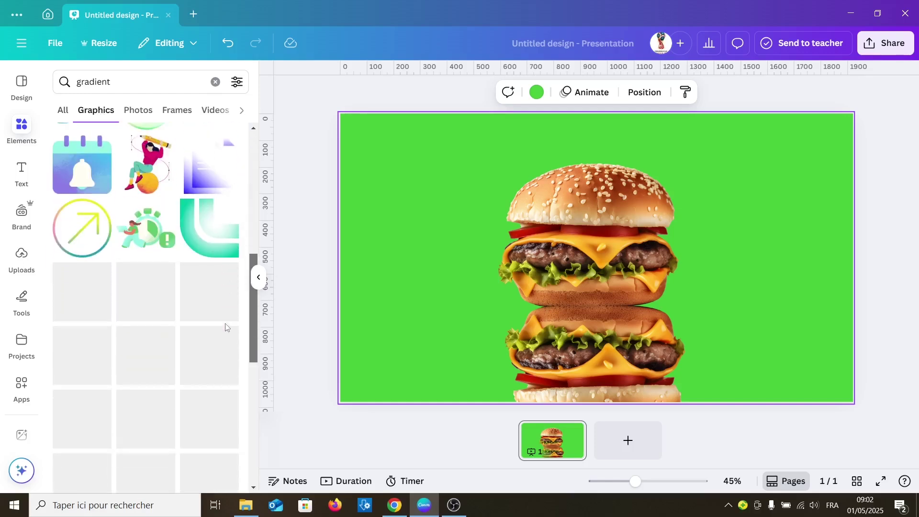
scroll(225, 327, down, 3)
scroll(225, 327, down, 2)
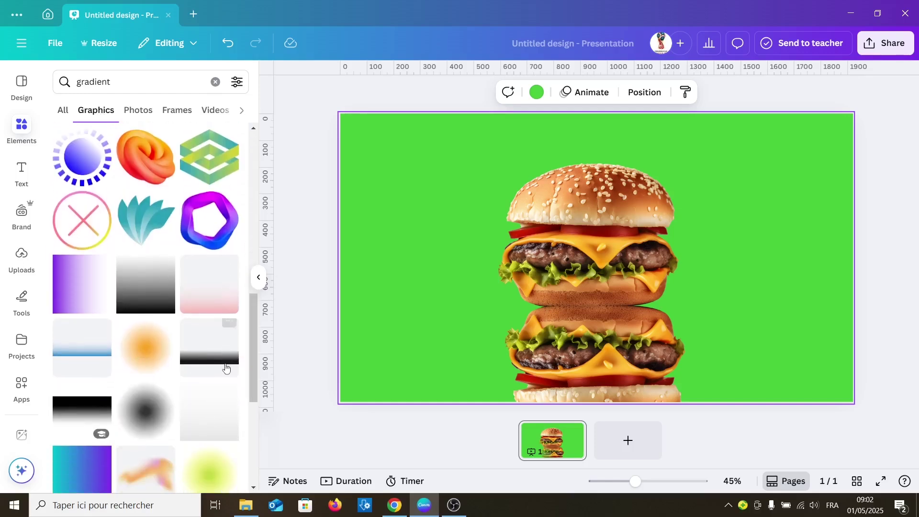
Add the purple-to-white gradient square and recolour it green to white
click(66, 284)
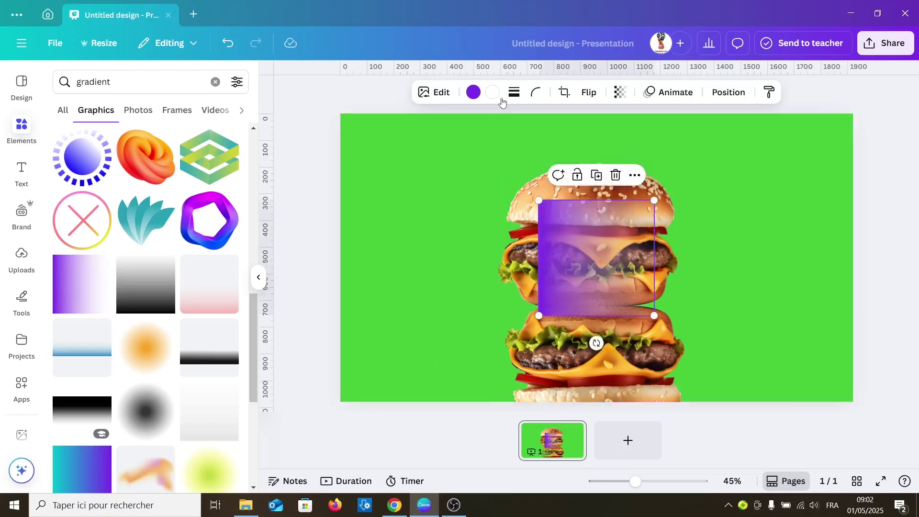
click(473, 92)
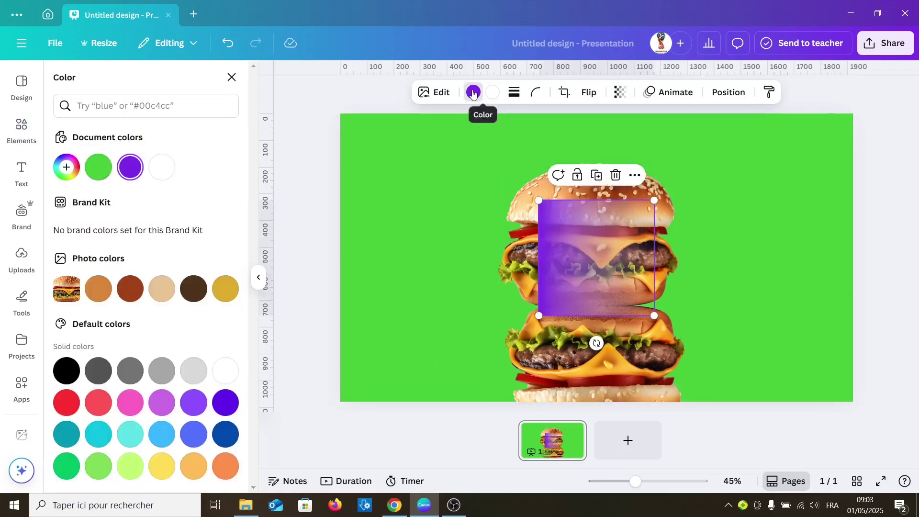
click(99, 167)
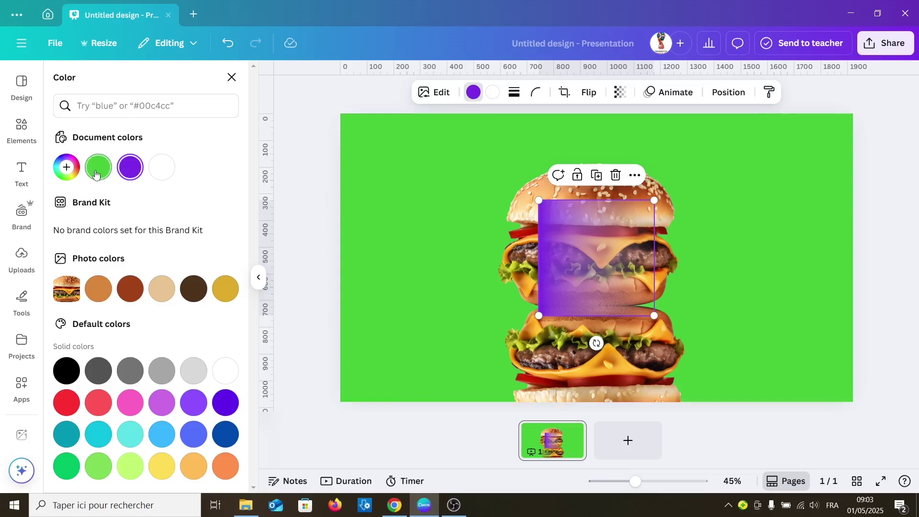
click(493, 92)
click(161, 166)
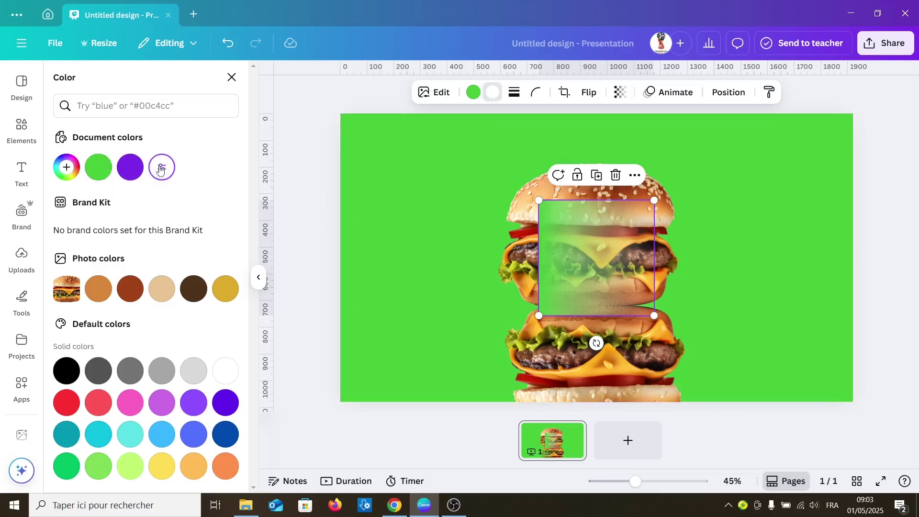
click(597, 344)
Rotate the gradient to -90°, enlarge it to about 713 px, and lower it over the flipped burger
mouse_move(597, 344)
mouse_down()
mouse_move(648, 291)
mouse_move(653, 261)
mouse_up()
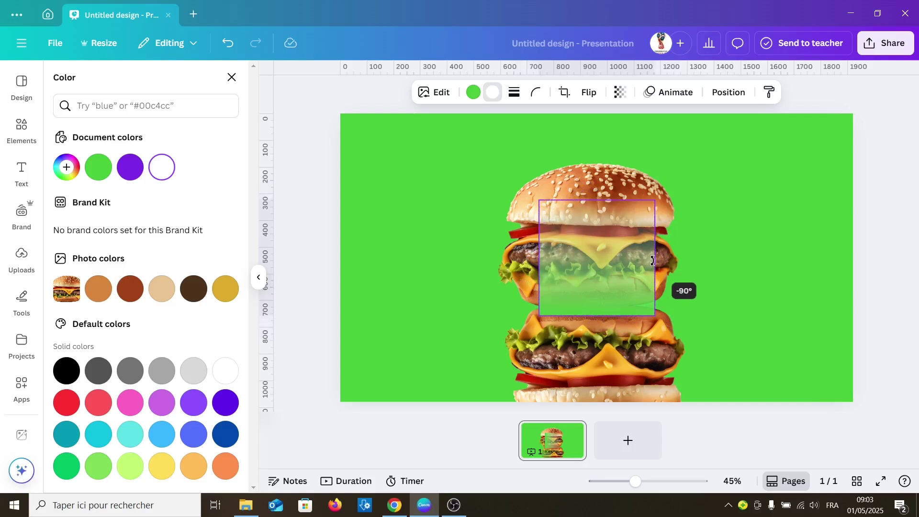
drag(653, 261, 653, 261)
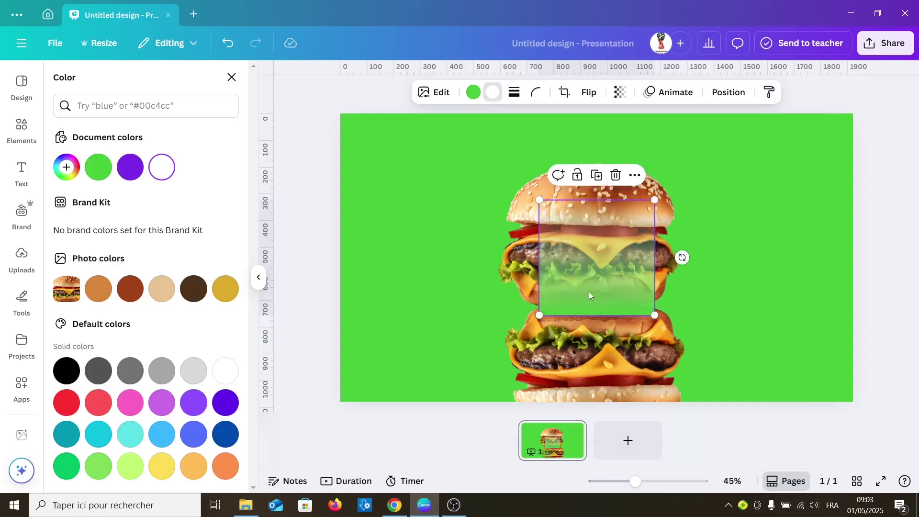
drag(593, 259, 551, 380)
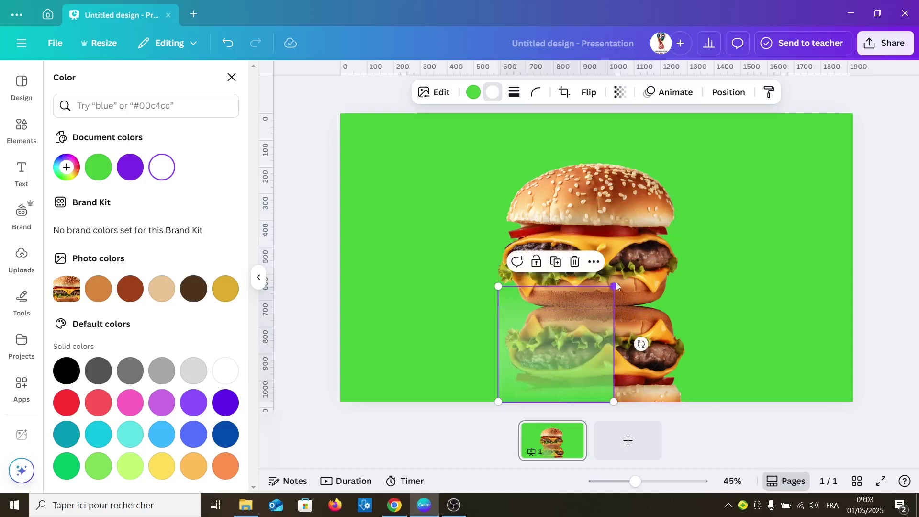
drag(616, 286, 745, 267)
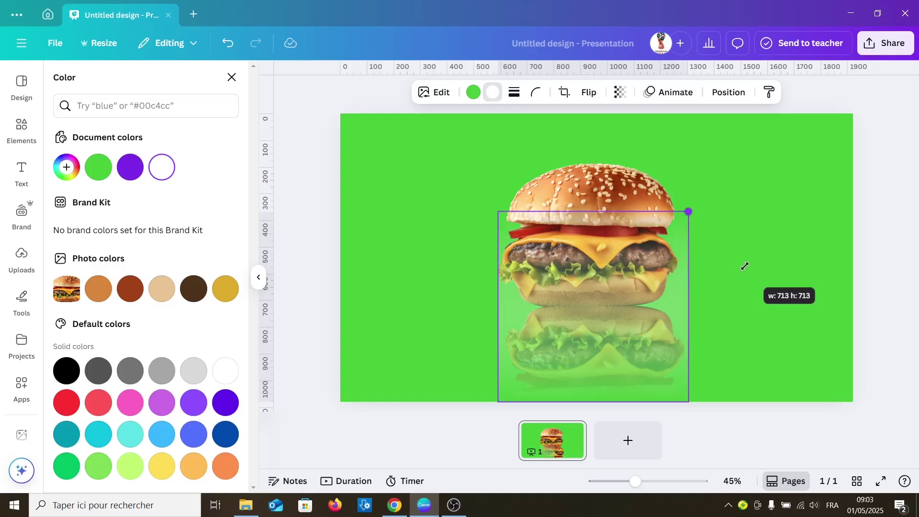
drag(605, 319, 603, 412)
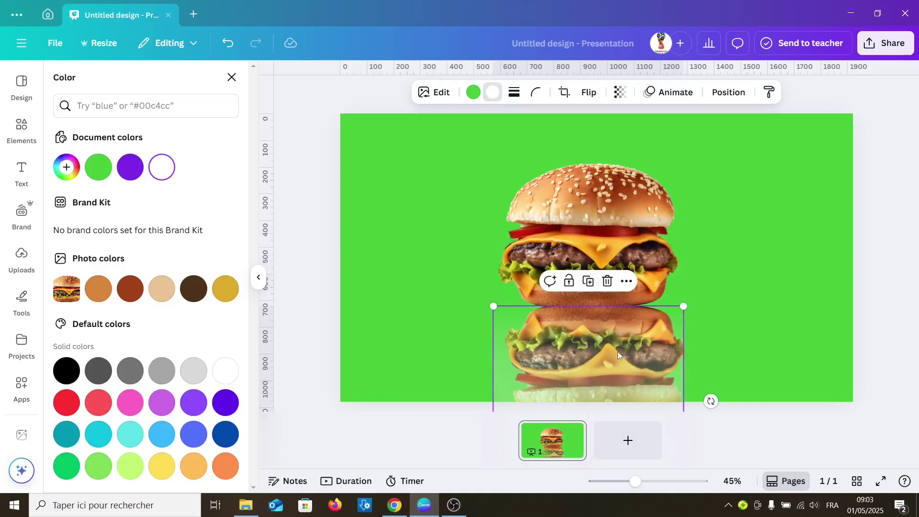
Duplicate the green gradient overlay and align the copy with the original
click(587, 281)
drag(608, 355, 605, 355)
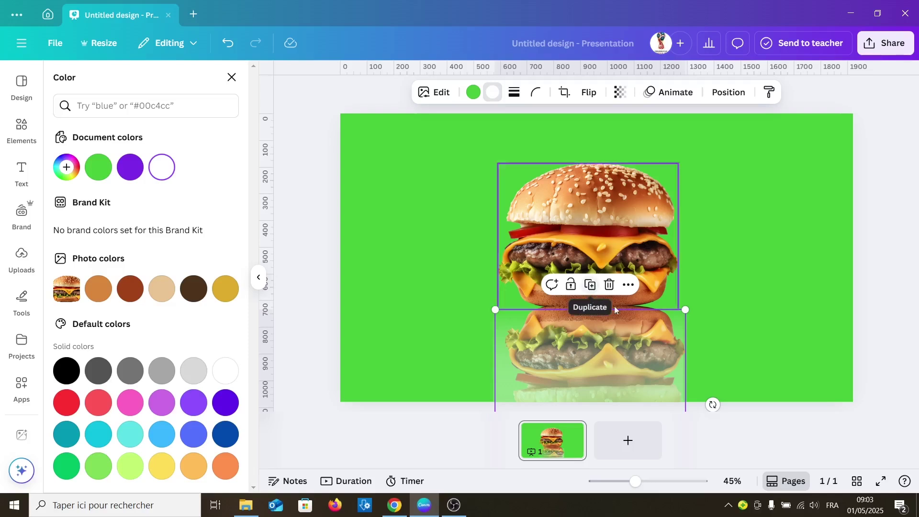
click(590, 341)
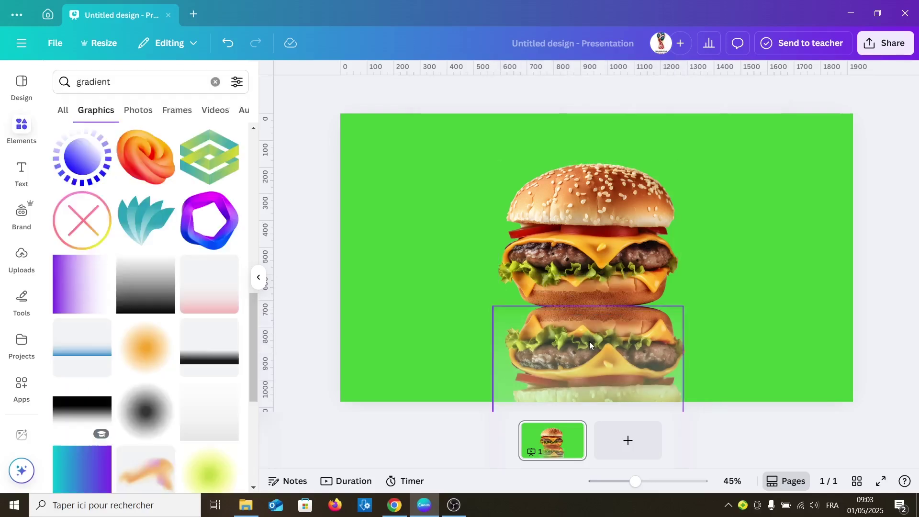
Make the top overlay's second colour green, reposition it, and add another aligned copy
click(581, 364)
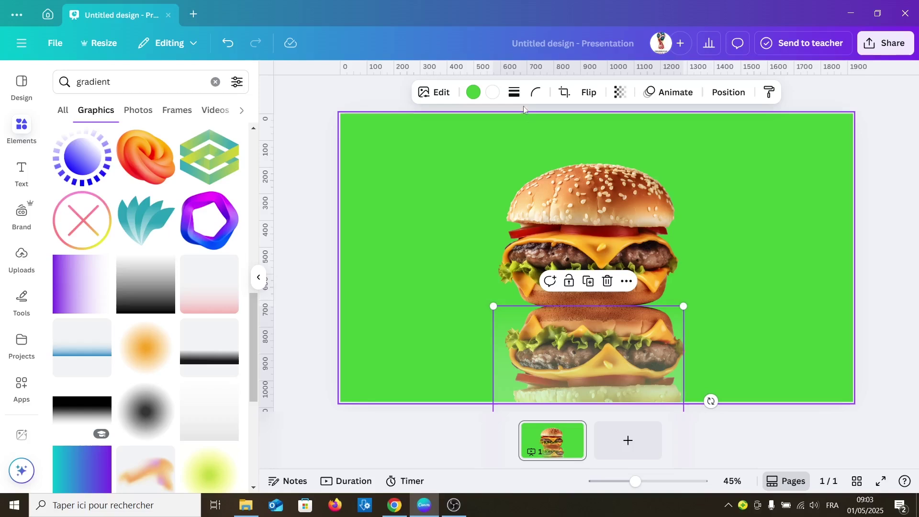
click(494, 93)
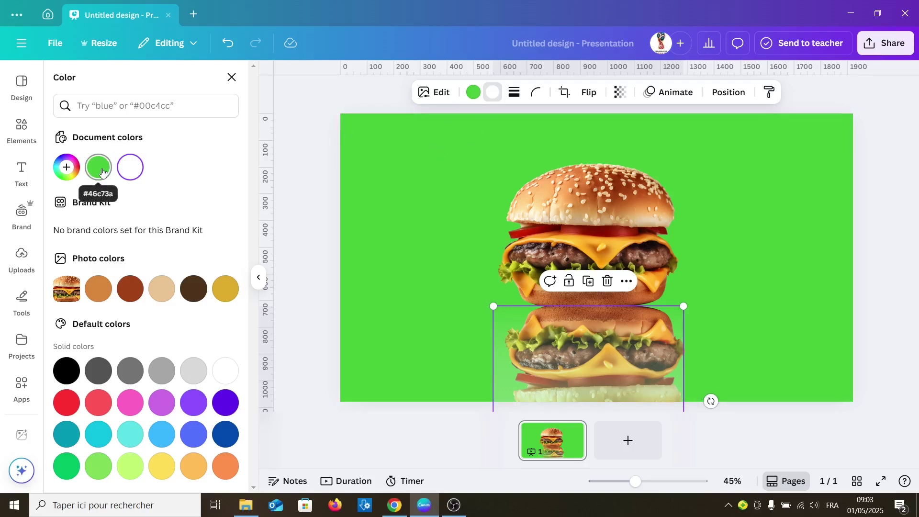
click(99, 167)
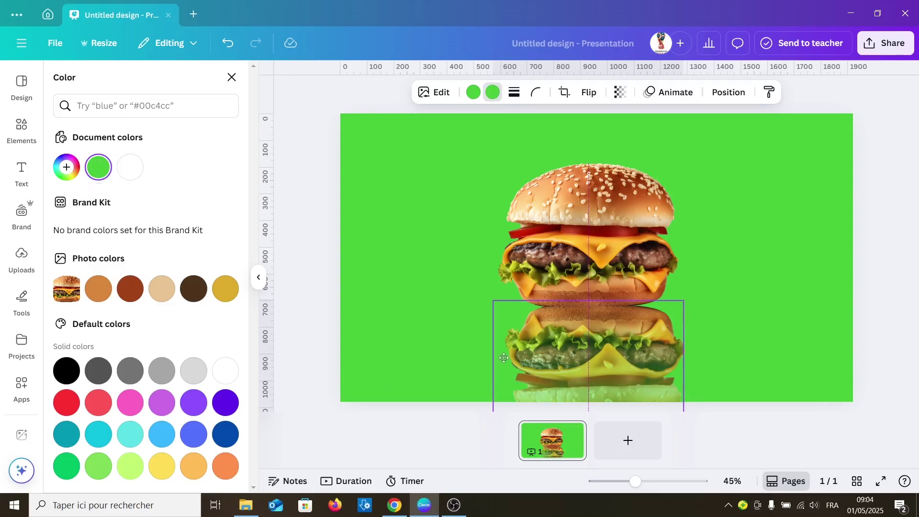
mouse_move(506, 359)
mouse_down()
mouse_move(506, 348)
mouse_move(507, 362)
mouse_up()
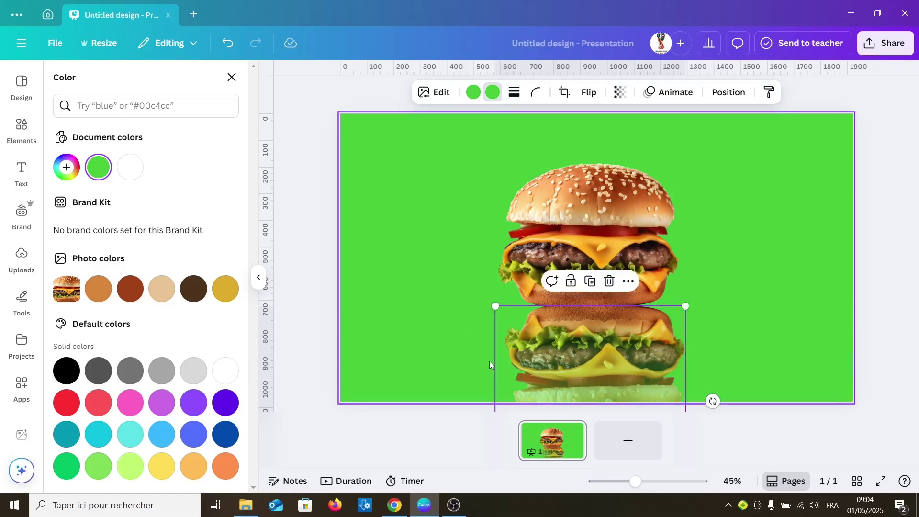
click(589, 280)
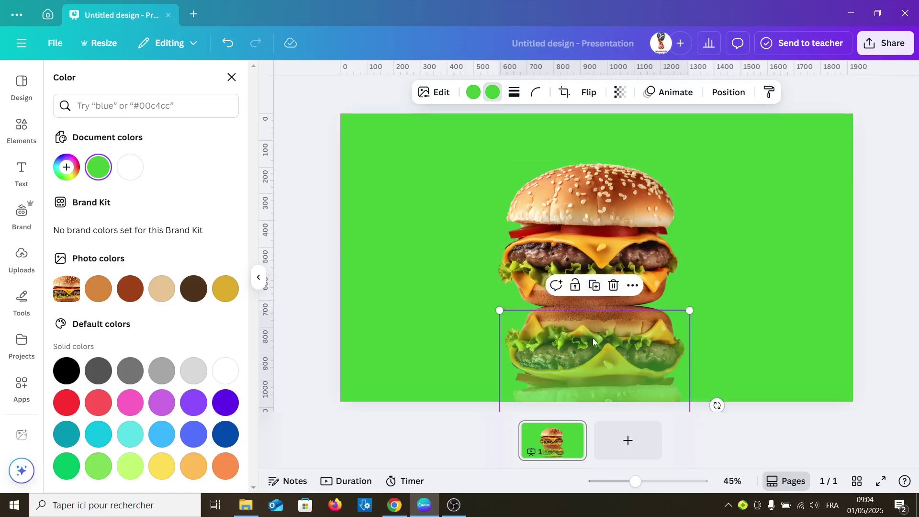
mouse_move(595, 345)
mouse_down()
mouse_move(602, 358)
mouse_move(598, 349)
mouse_up()
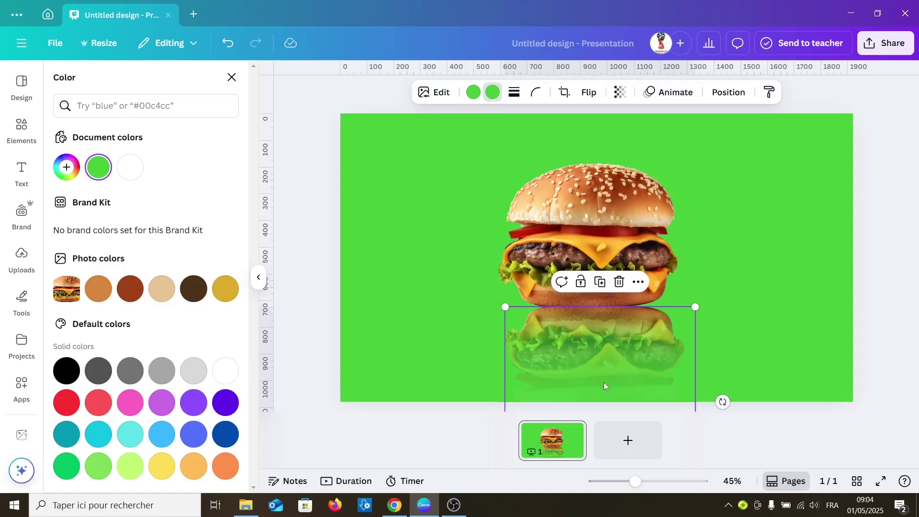
Group the five gradient overlays from the Layers list, duplicate the group, and centre the copy
click(729, 92)
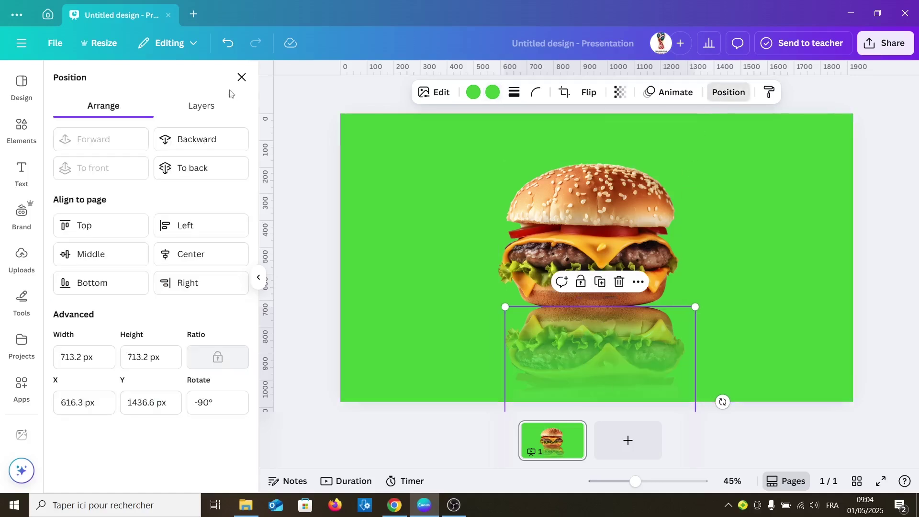
click(202, 106)
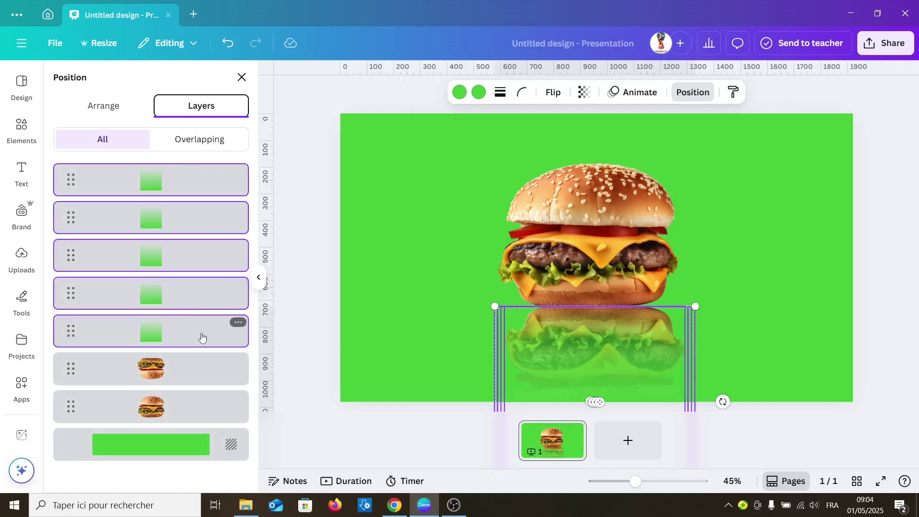
mouse_move(581, 282)
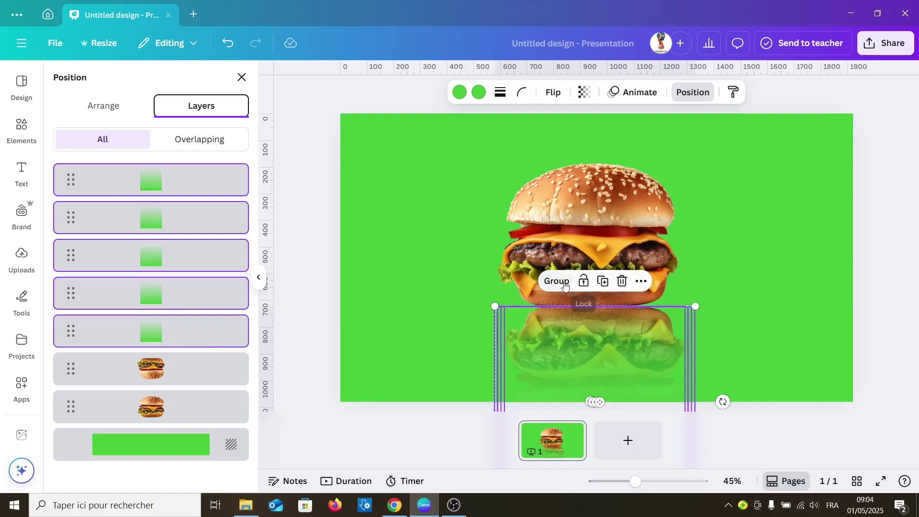
click(557, 280)
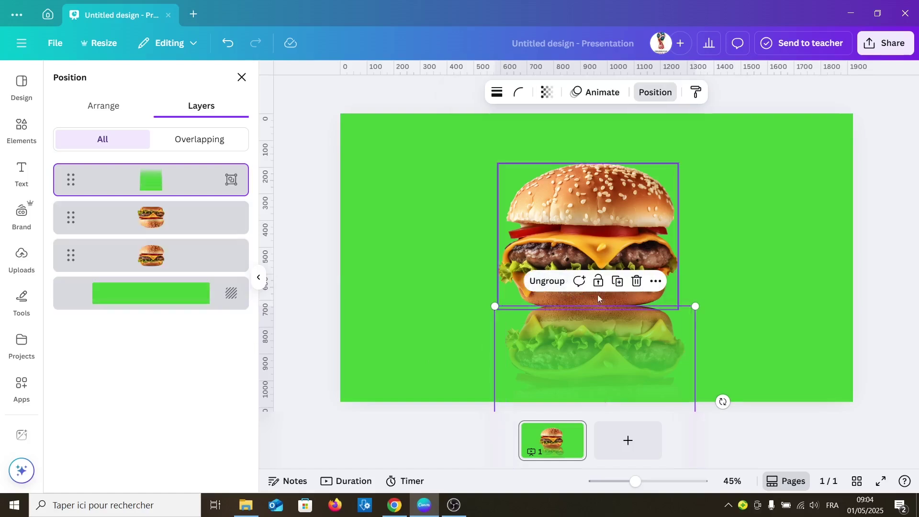
click(617, 281)
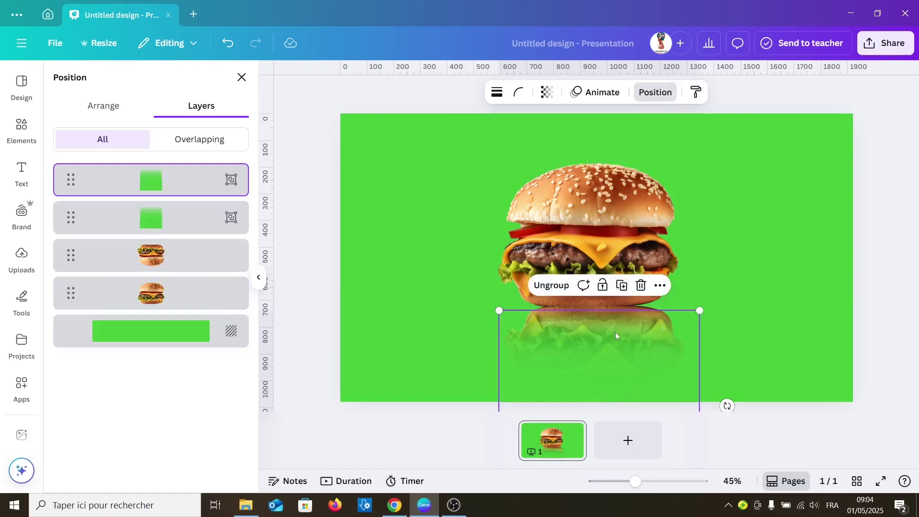
drag(605, 352, 599, 349)
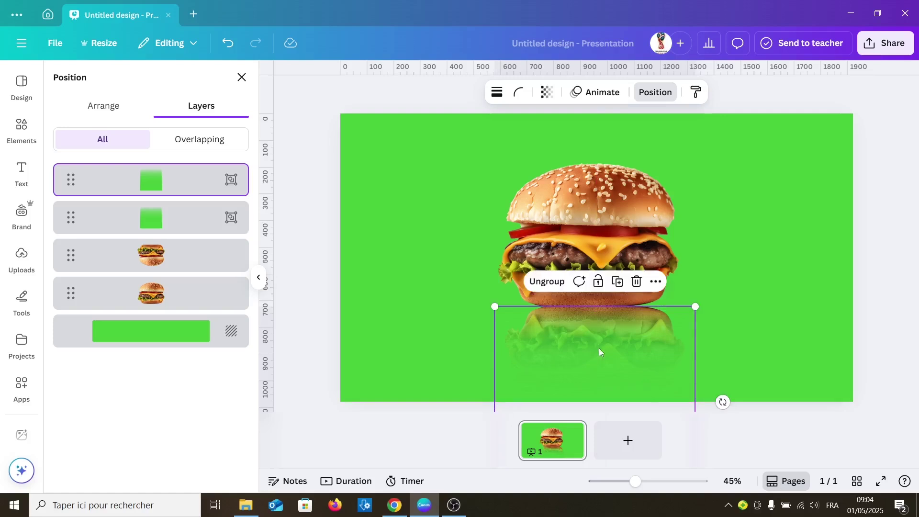
click(745, 336)
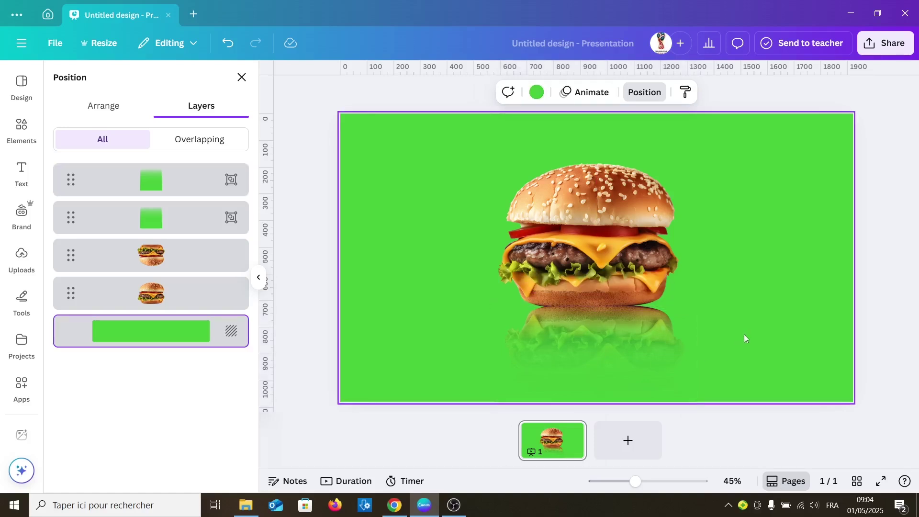